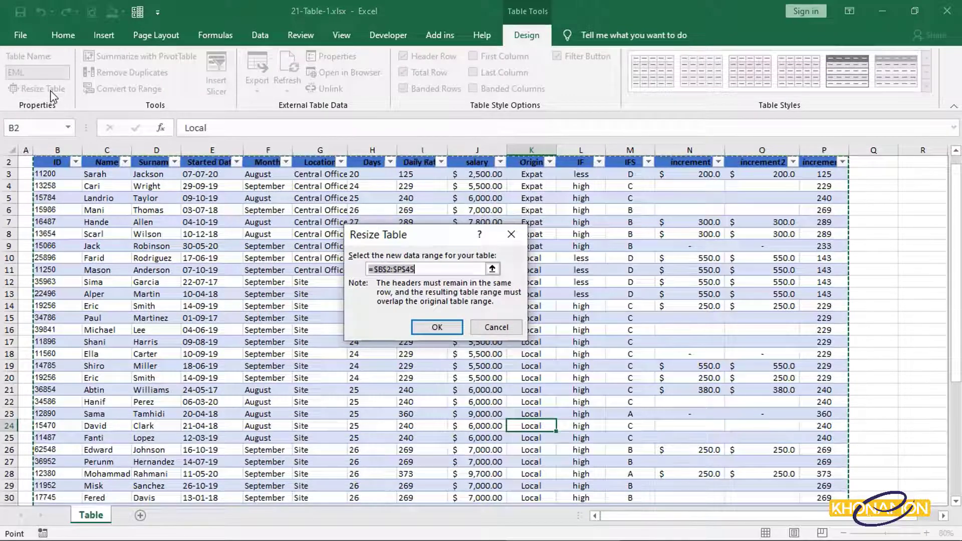
Dismiss the table resizing and highlight duplicate values in the Name column with Light Red Fill with Dark Red Text
click(494, 331)
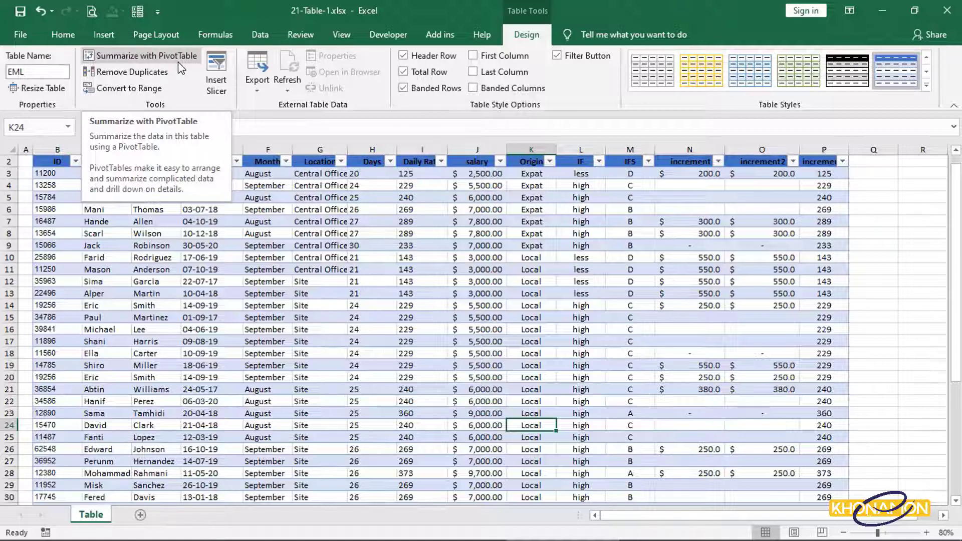
click(120, 246)
click(100, 147)
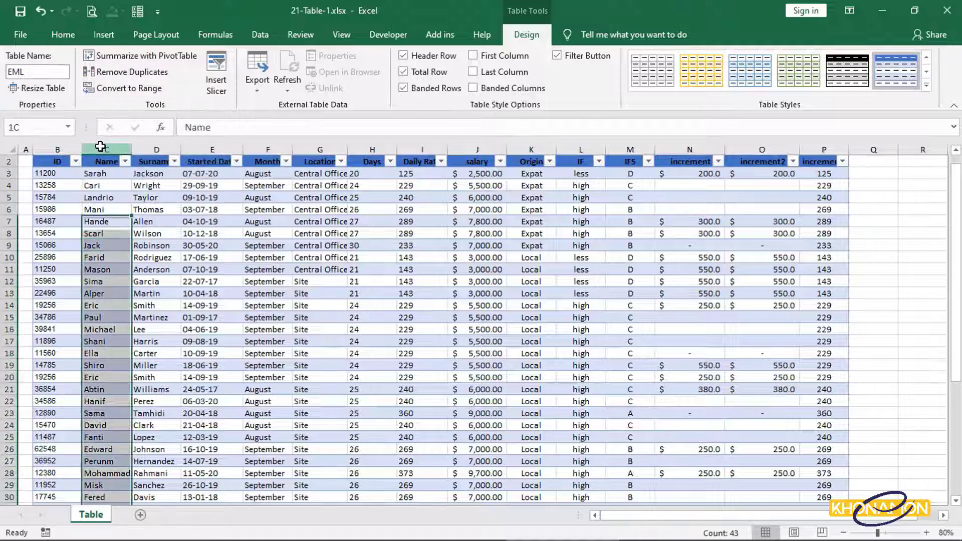
click(63, 34)
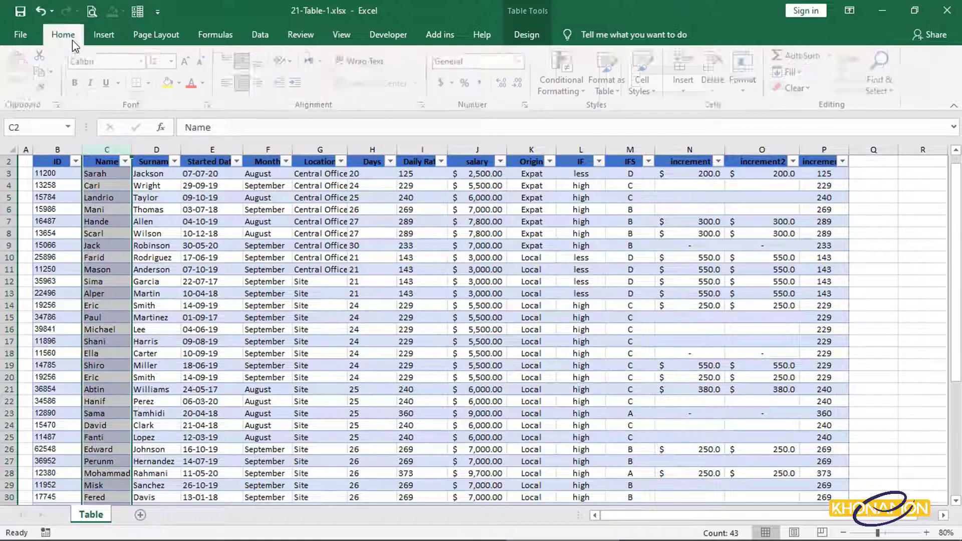
click(570, 86)
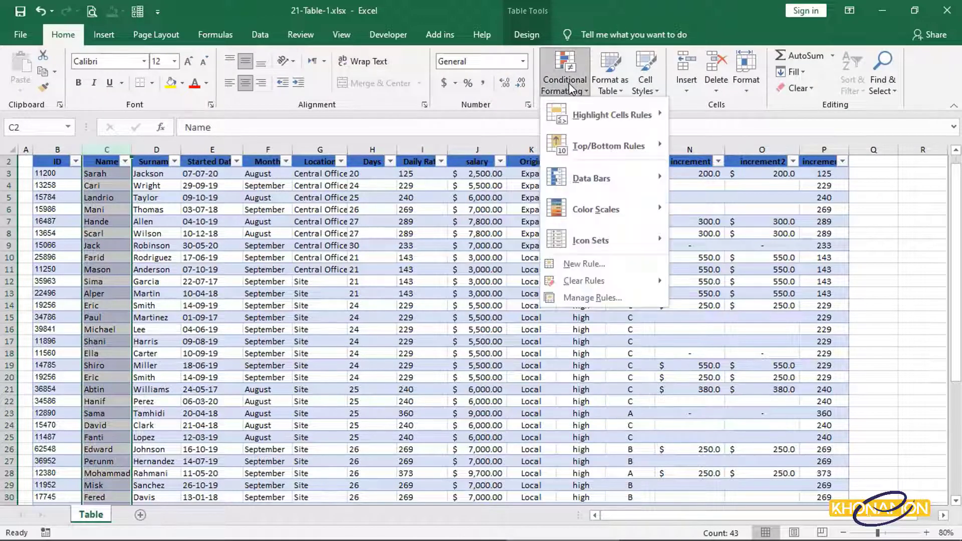
mouse_move(583, 112)
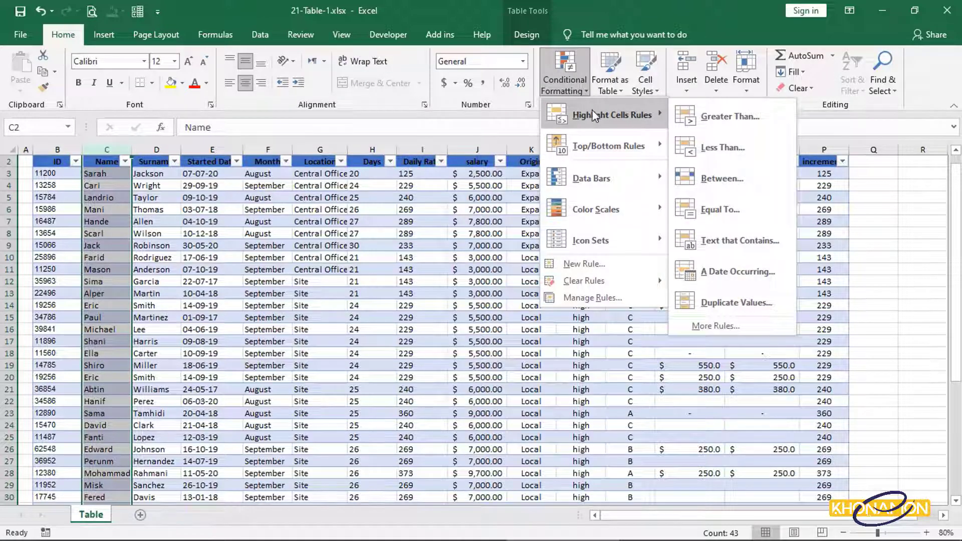
click(747, 301)
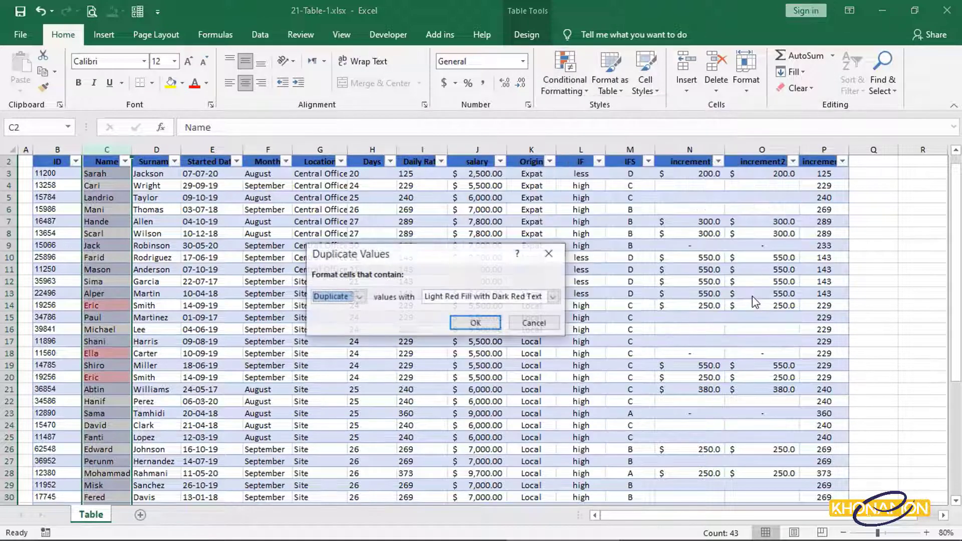
click(489, 324)
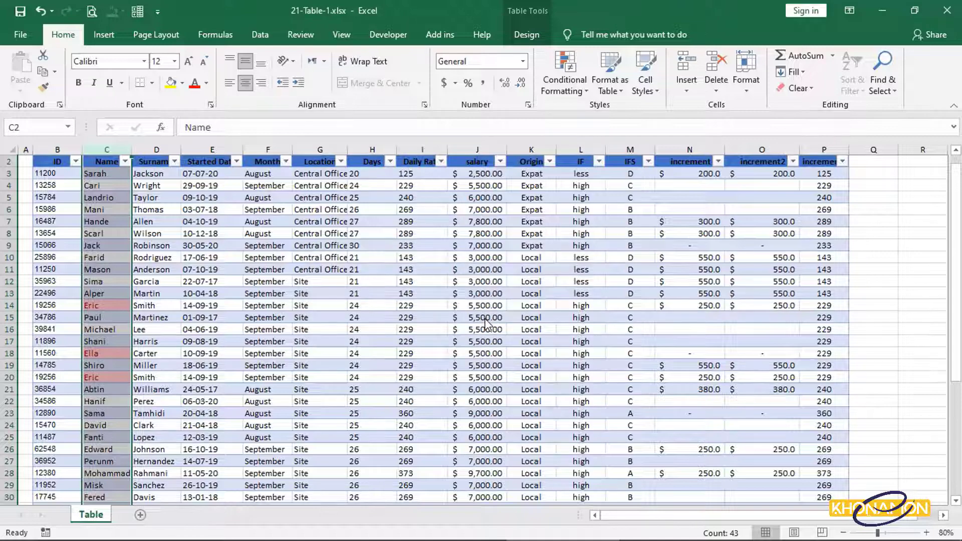
Examine the highlighted duplicate names throughout the table and compare the IDs of the matching records
scroll(201, 313, down, 6)
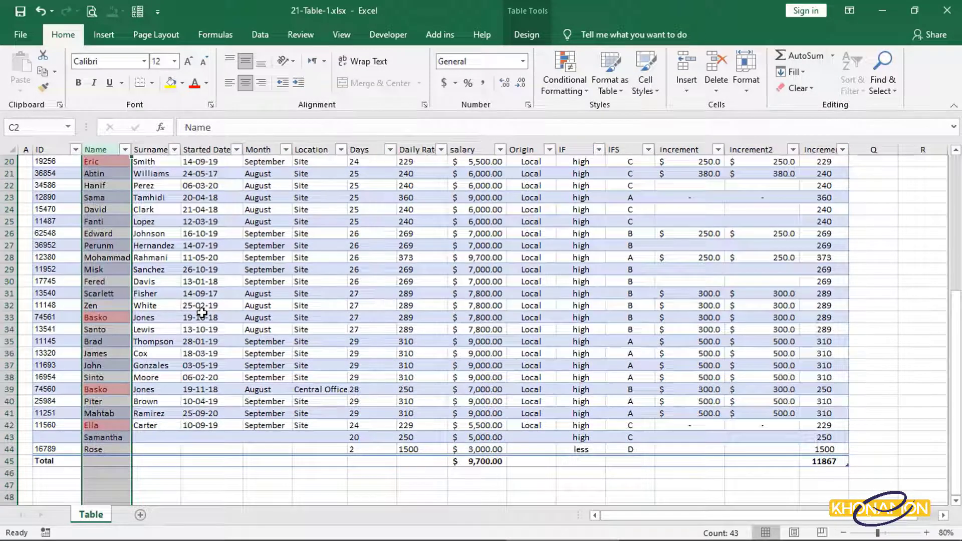
click(102, 317)
shift+click(65, 317)
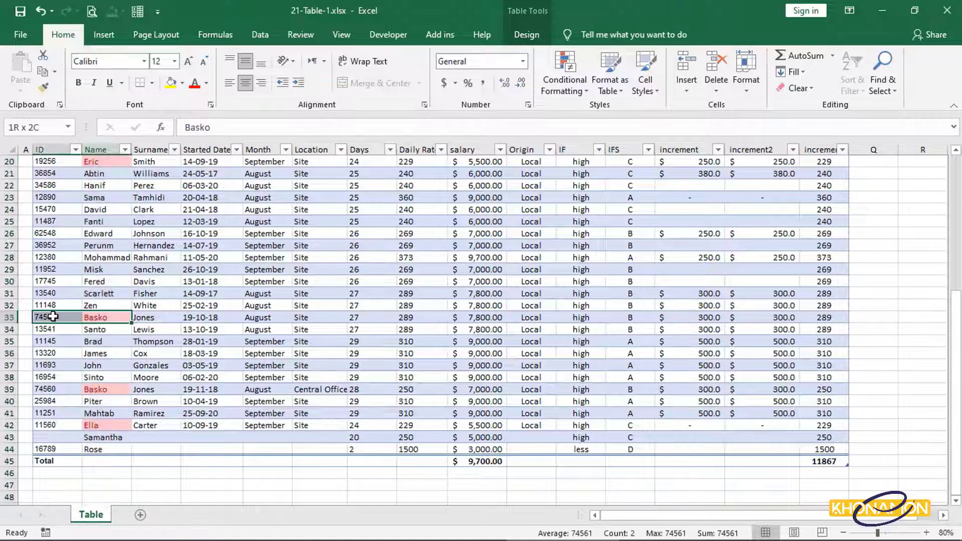
drag(74, 390, 116, 390)
drag(114, 424, 55, 425)
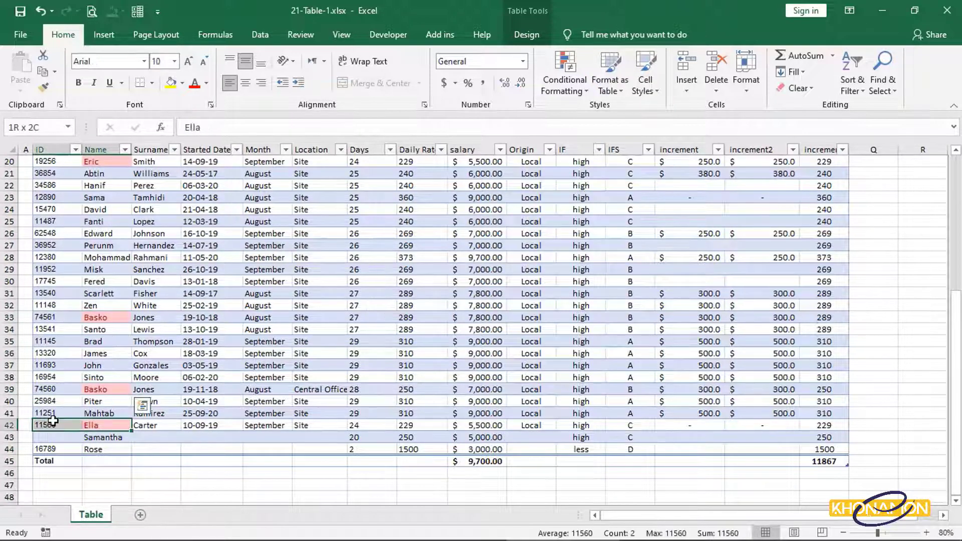
scroll(196, 351, up, 3)
drag(100, 245, 62, 245)
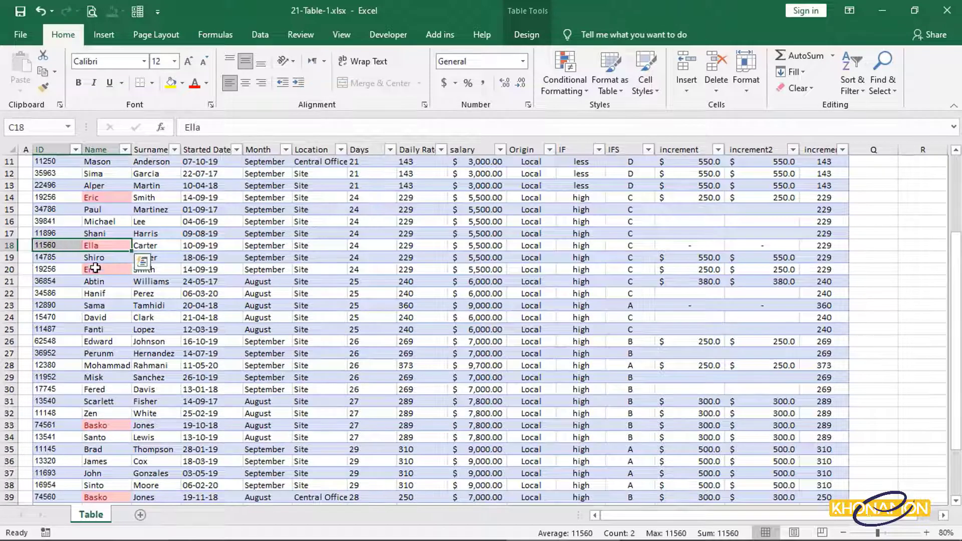
drag(113, 271, 61, 270)
ctrl+drag(110, 199, 59, 199)
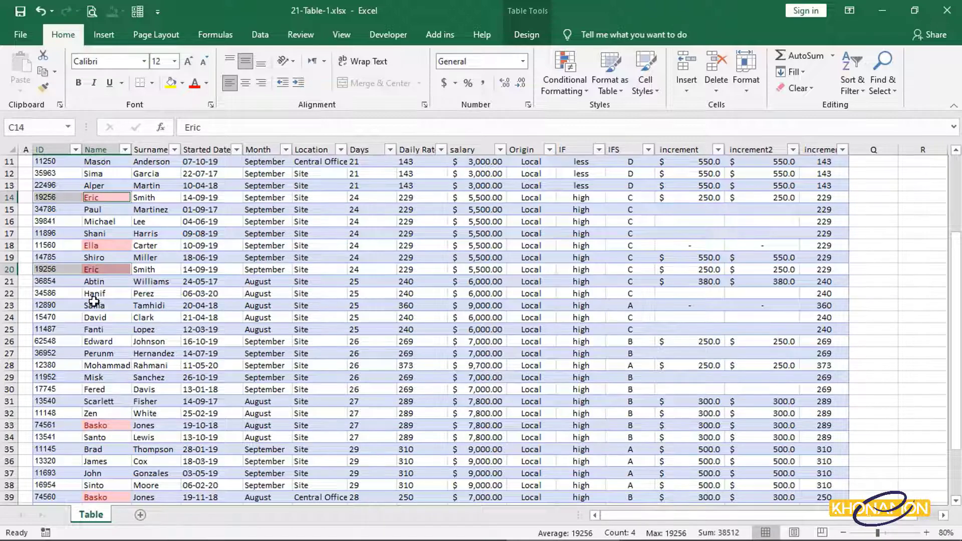
scroll(93, 300, down, 2)
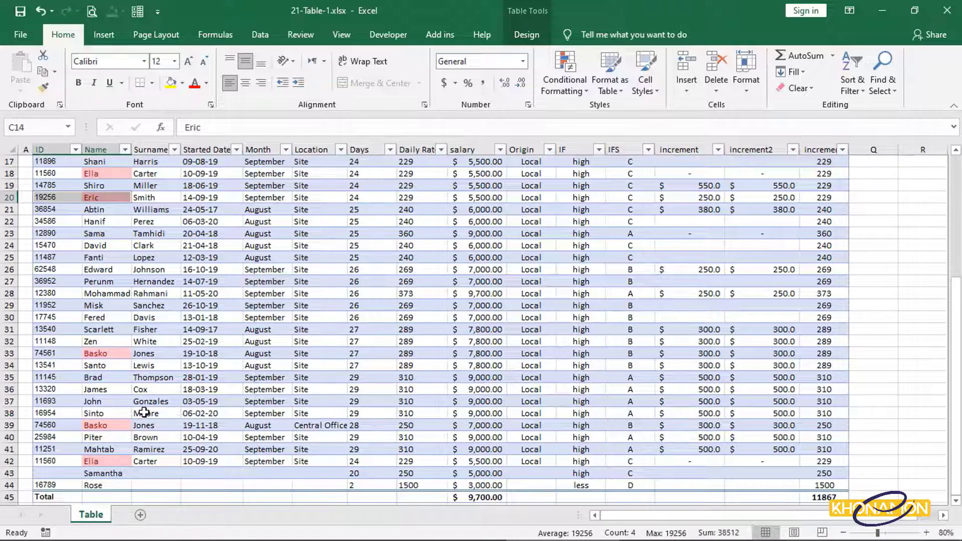
scroll(142, 413, down, 1)
scroll(142, 413, up, 4)
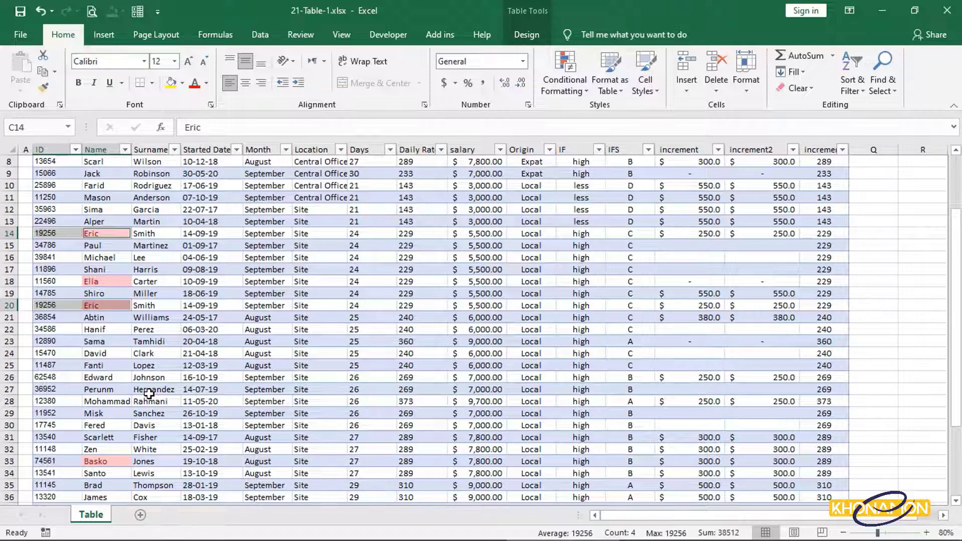
Remove duplicate rows from the EML table, comparing all columns and treating the first row as headers
click(149, 393)
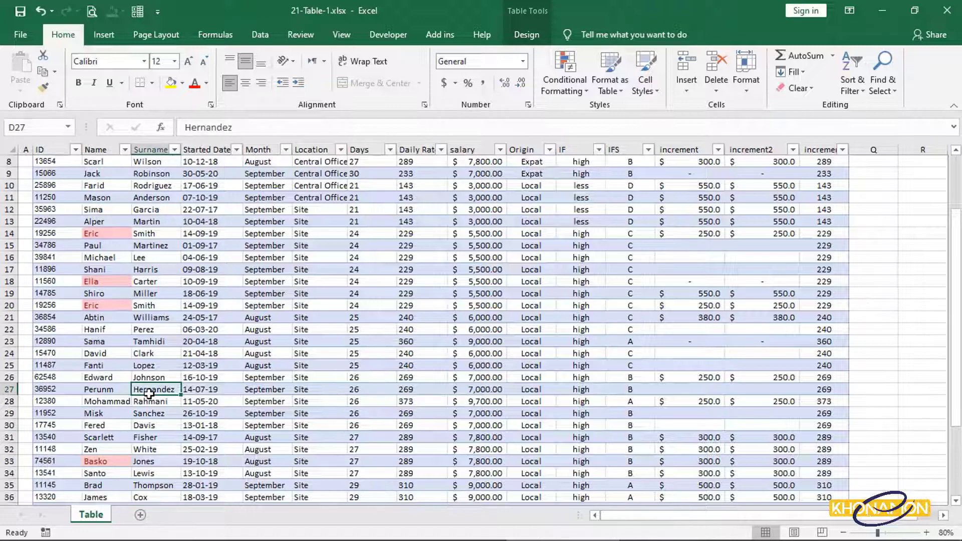
click(534, 39)
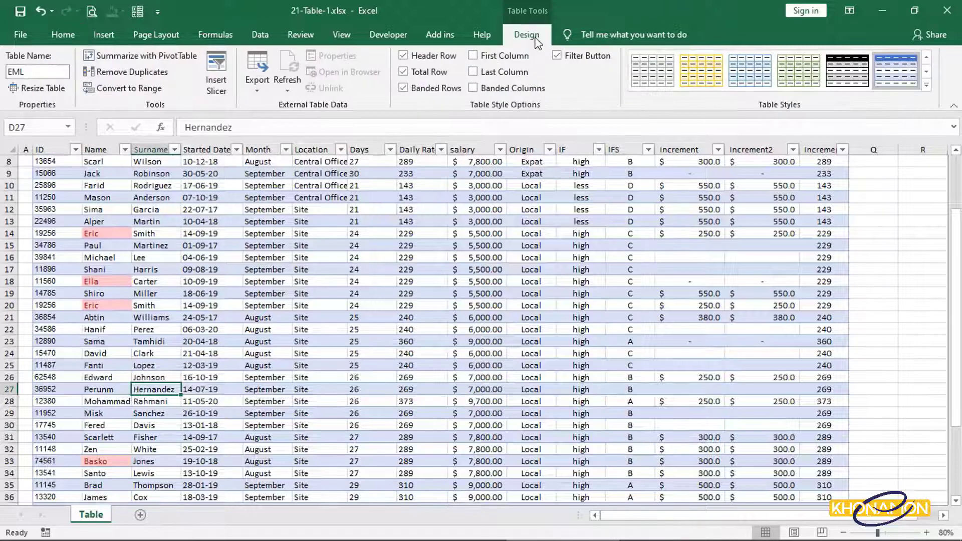
click(128, 74)
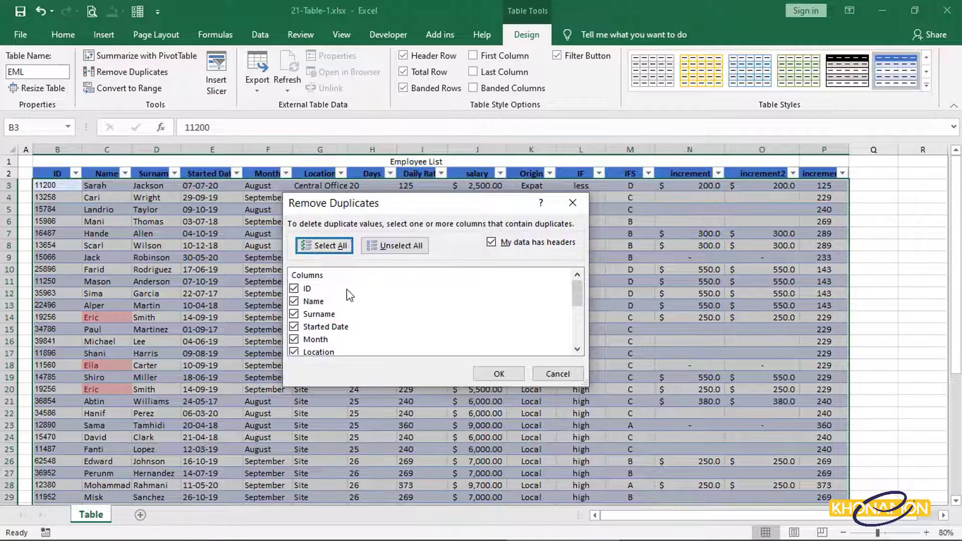
scroll(362, 335, down, 3)
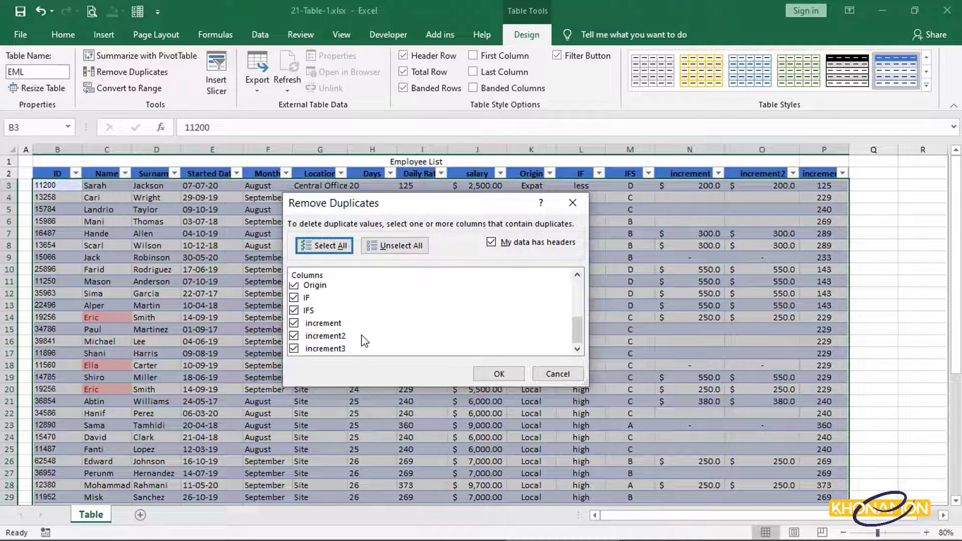
scroll(362, 335, up, 3)
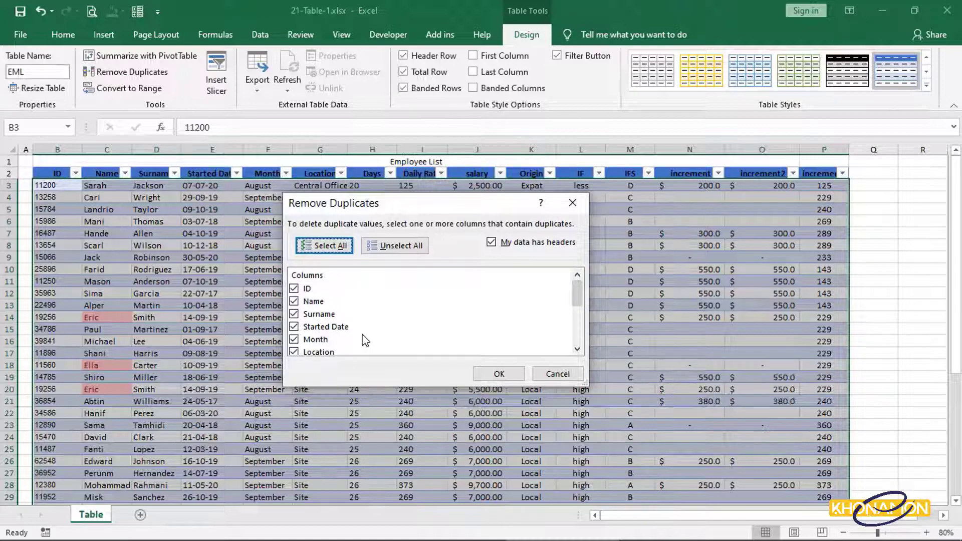
click(499, 374)
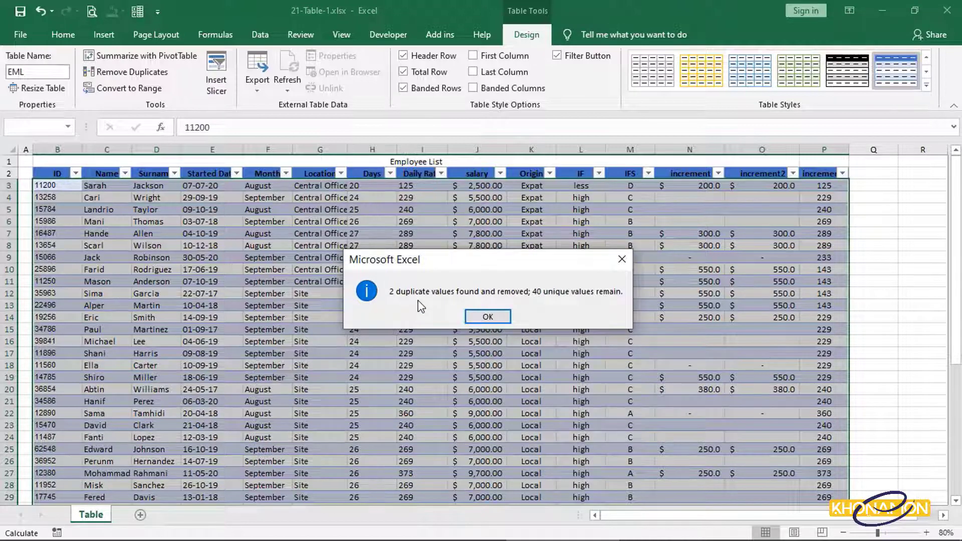
click(469, 317)
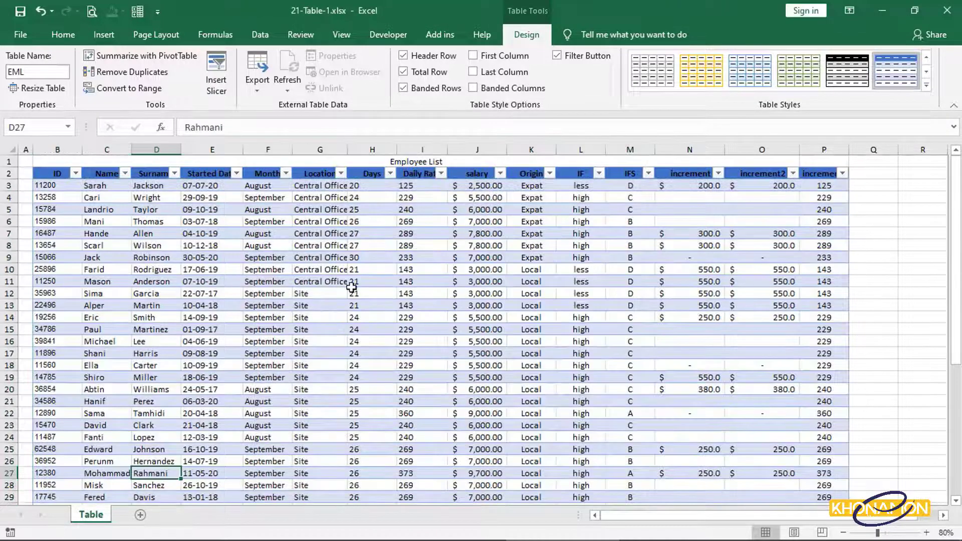
Check the Name column of the table for the previously duplicated records and any names that are still highlighted
click(152, 234)
scroll(155, 238, down, 5)
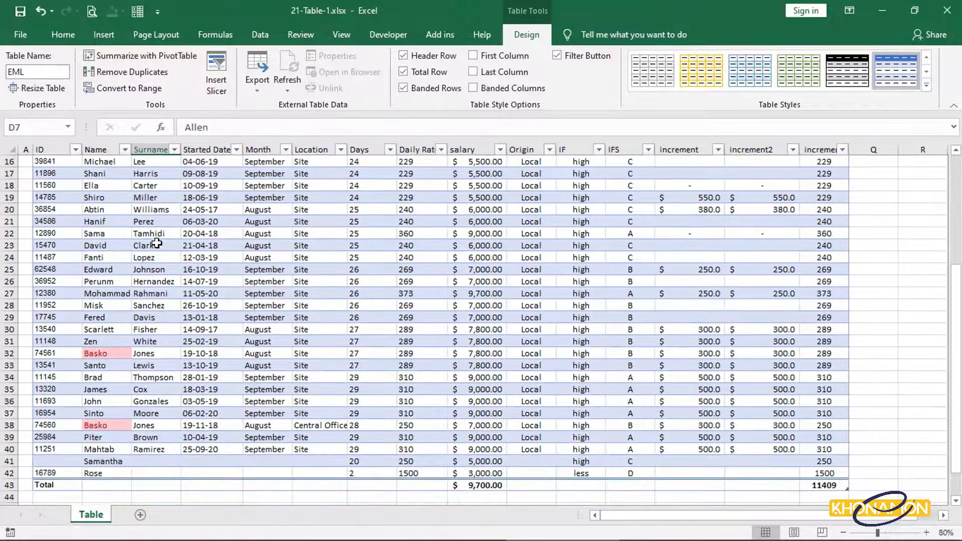
click(122, 461)
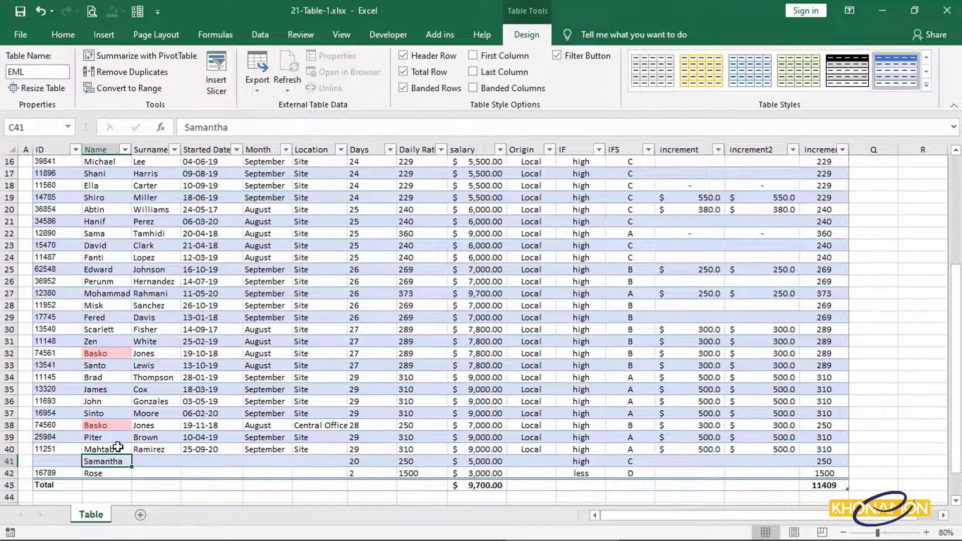
click(111, 186)
scroll(109, 209, up, 1)
scroll(109, 209, up, 3)
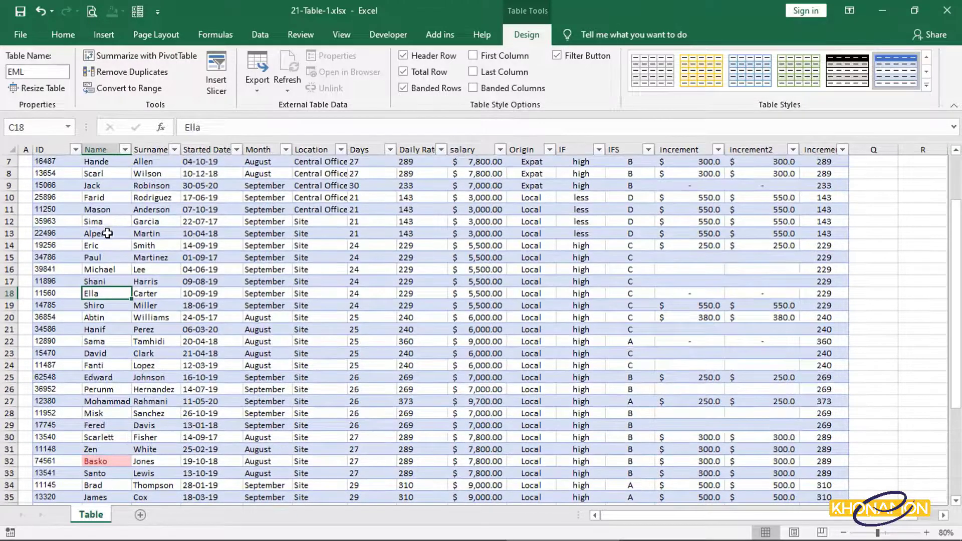
click(104, 245)
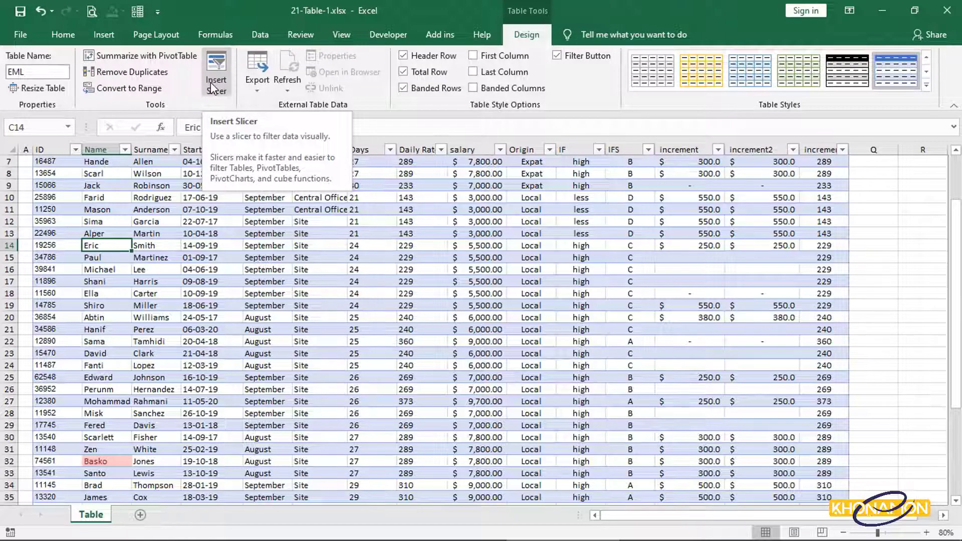
Insert slicers for the Month and Origin columns and place the Origin slicer directly beside the Month slicer
click(213, 89)
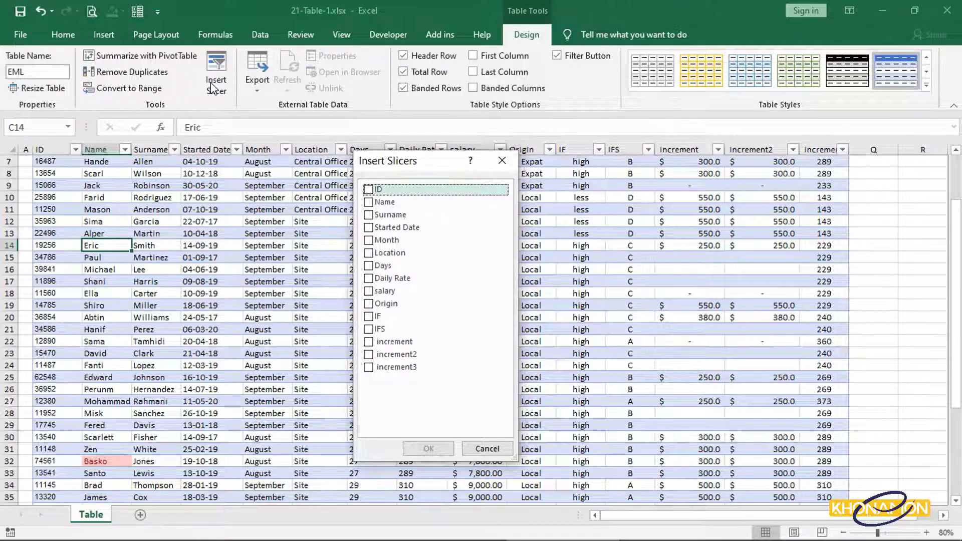
click(368, 241)
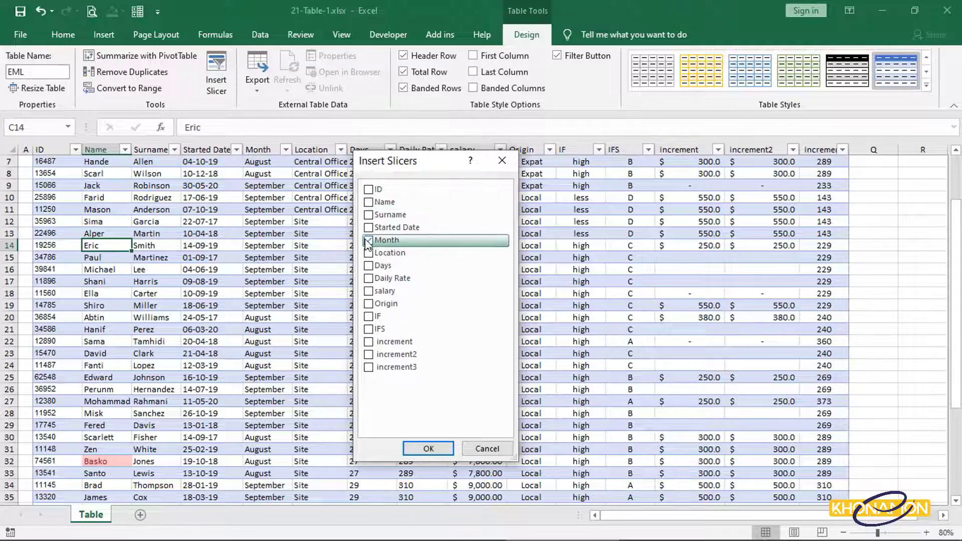
click(369, 303)
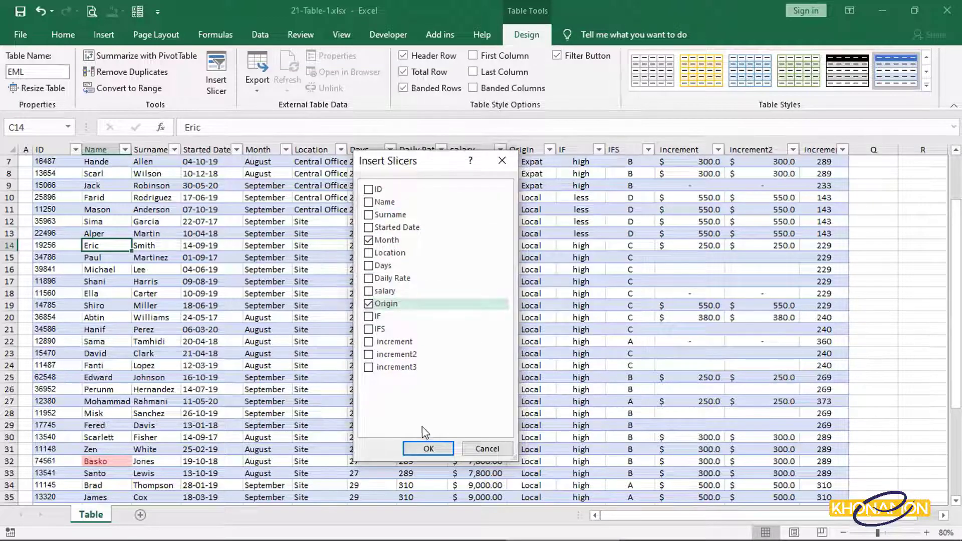
click(429, 448)
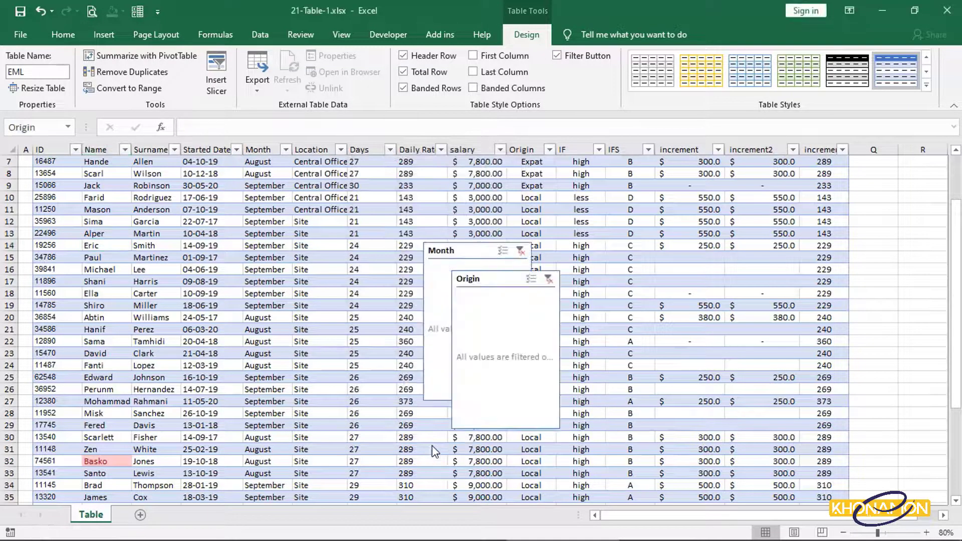
drag(484, 280, 567, 253)
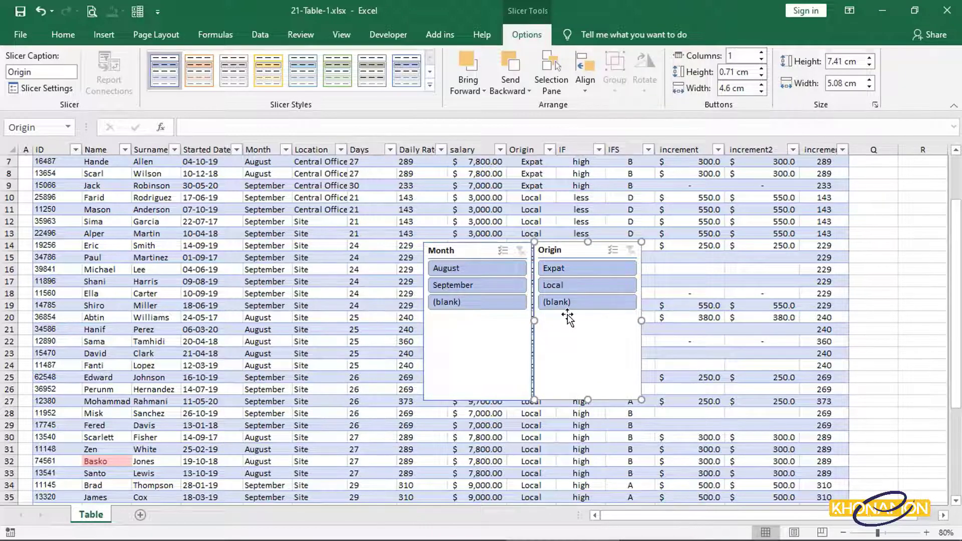
Filter the table with the slicers to the month August and the origin Local
click(477, 269)
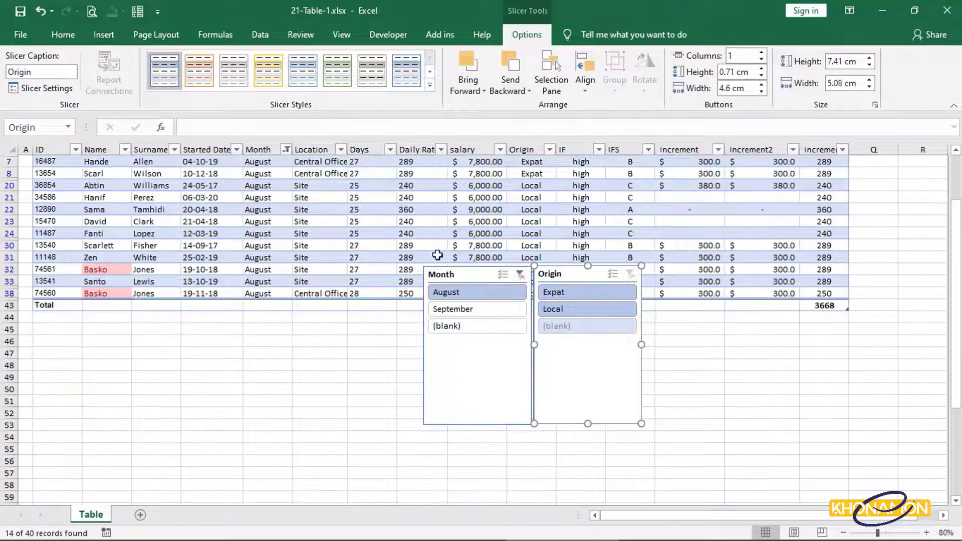
click(831, 345)
scroll(791, 318, up, 2)
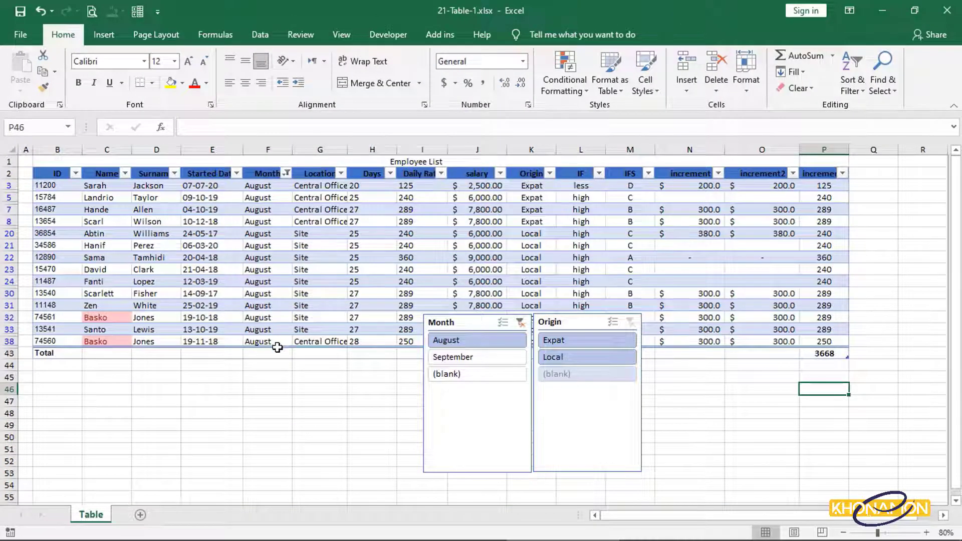
click(558, 357)
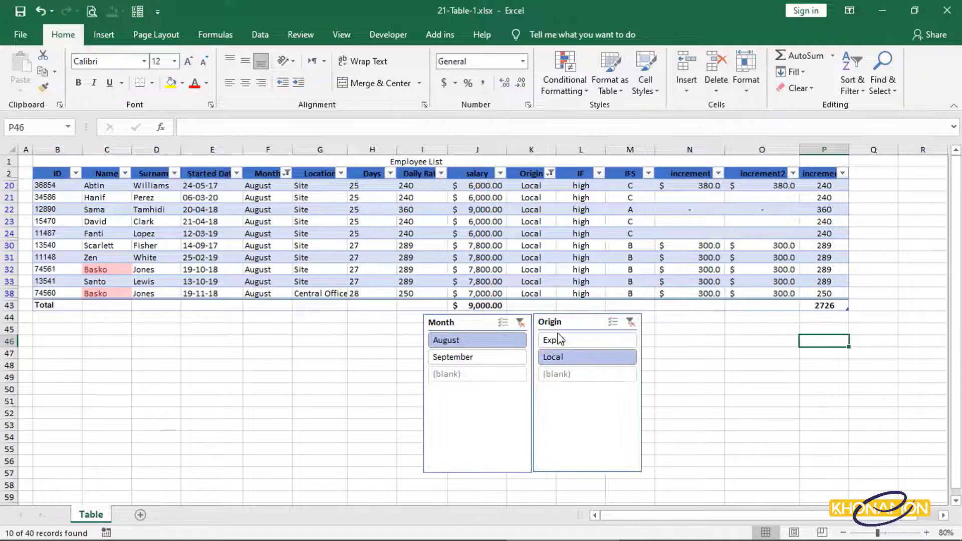
Reposition the Origin and Month slicers side by side just below the filtered table, and clear the Month slicer's filter
drag(557, 322, 595, 325)
drag(468, 323, 505, 325)
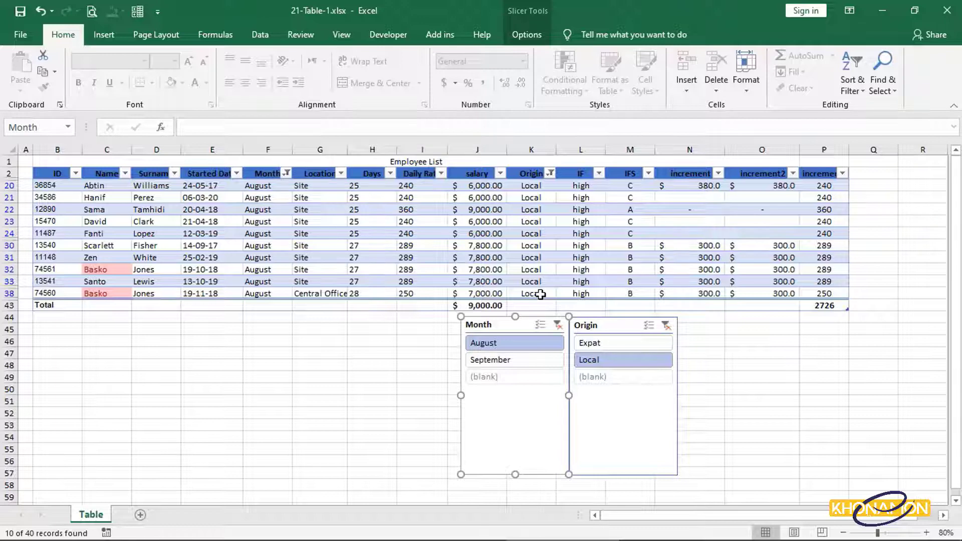
click(557, 325)
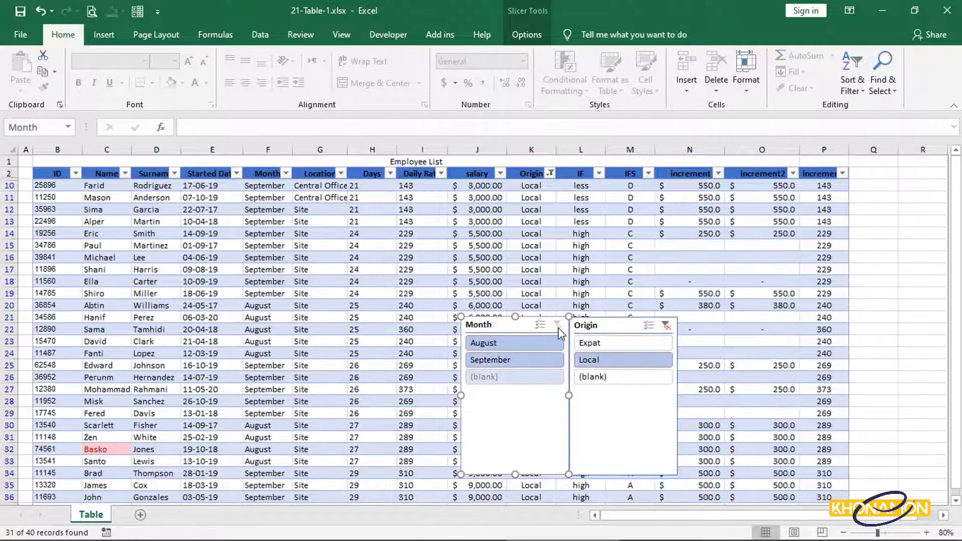
Clear the Origin slicer's filter and delete both the Origin and Month slicers from the sheet
click(664, 326)
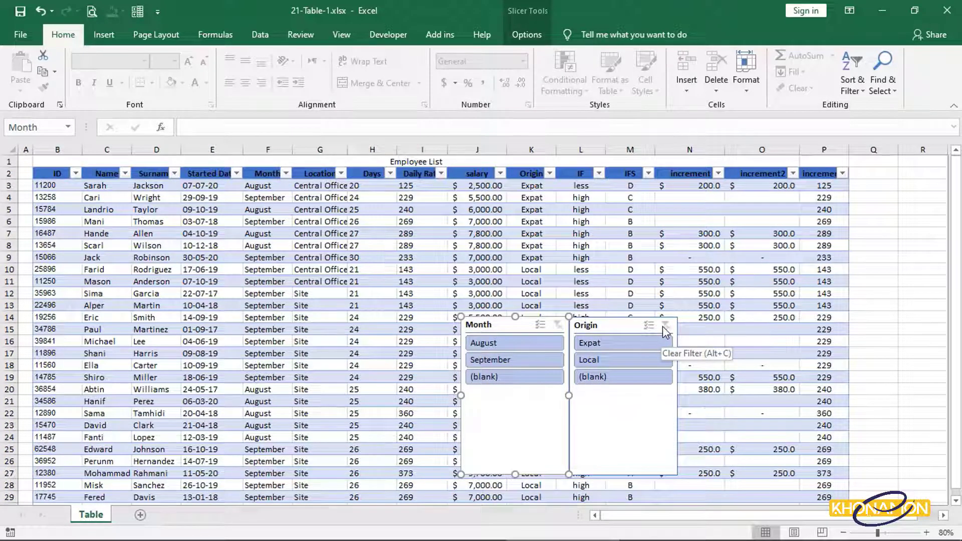
click(628, 327)
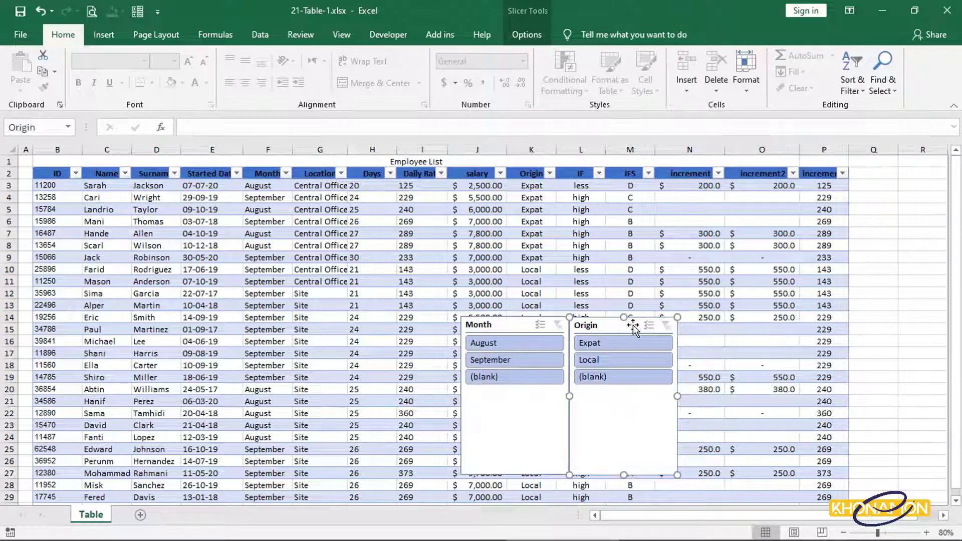
key(Delete)
click(514, 324)
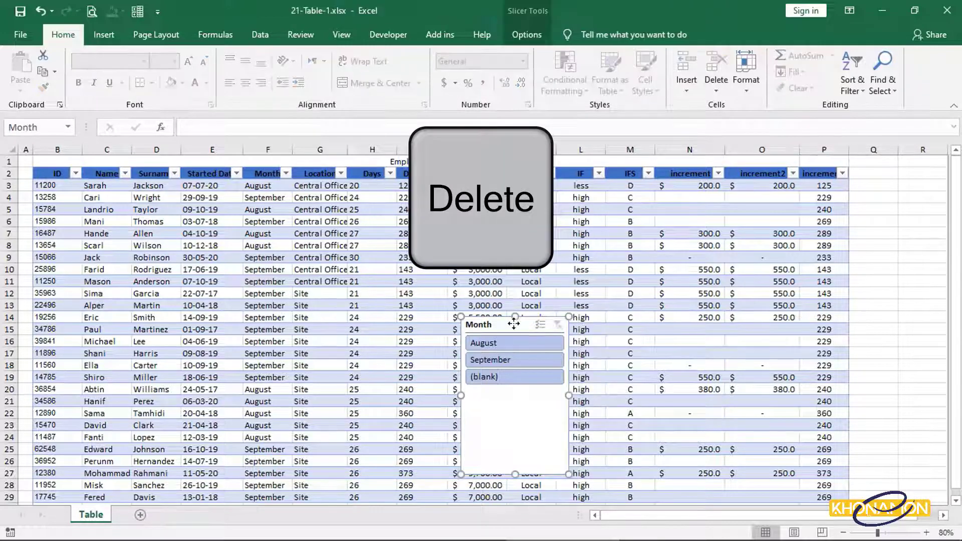
key(Delete)
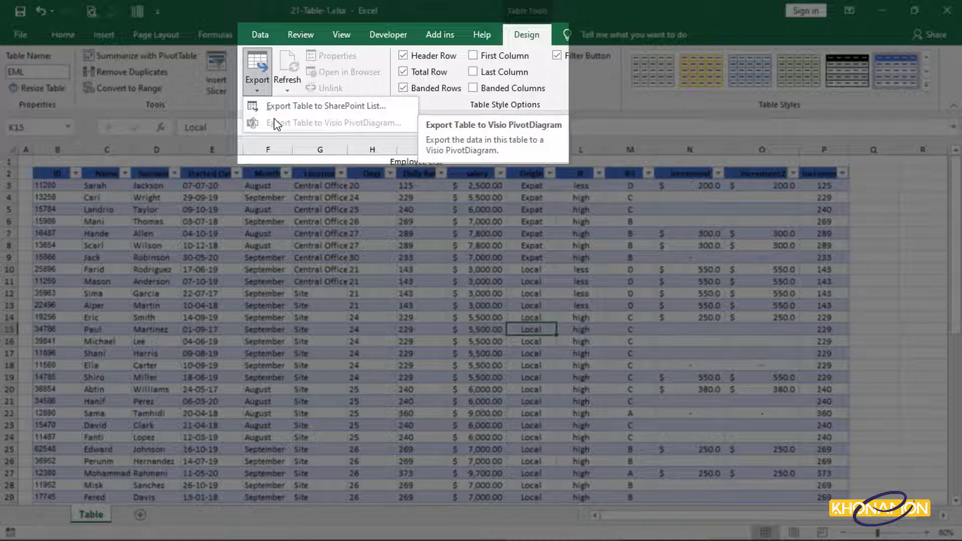
Turn the table's header row off and back on to compare its appearance
click(293, 87)
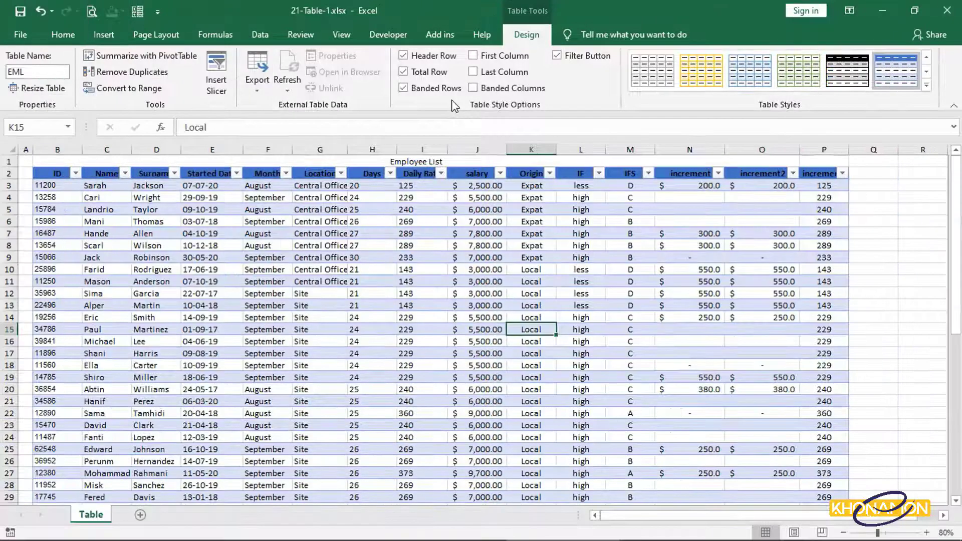
click(418, 59)
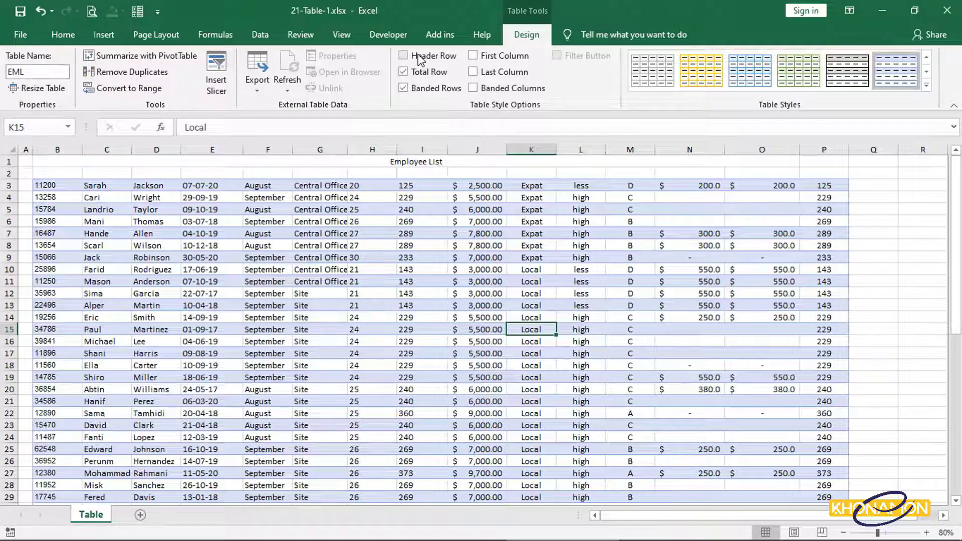
click(419, 59)
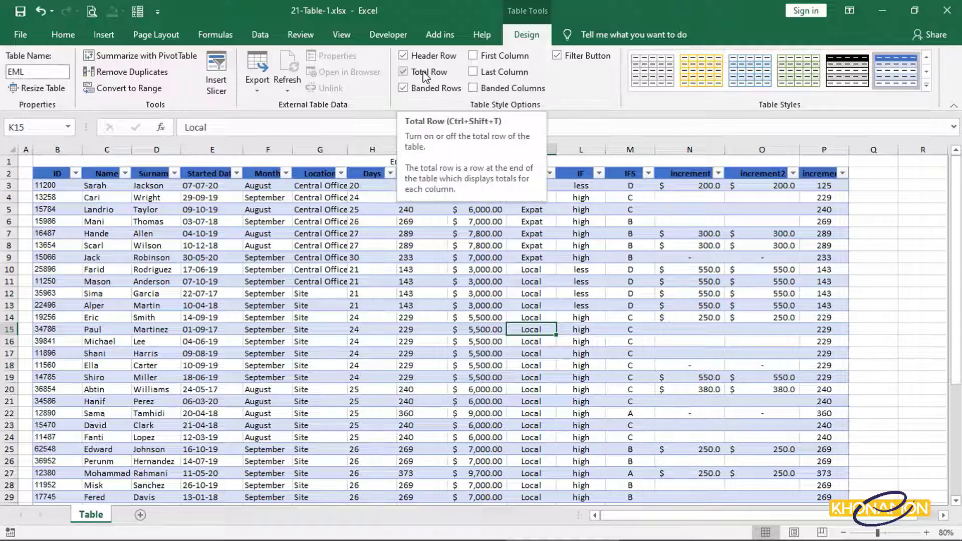
Switch the table's total row off and on again, and do the same with its banded rows
click(425, 73)
scroll(439, 258, down, 6)
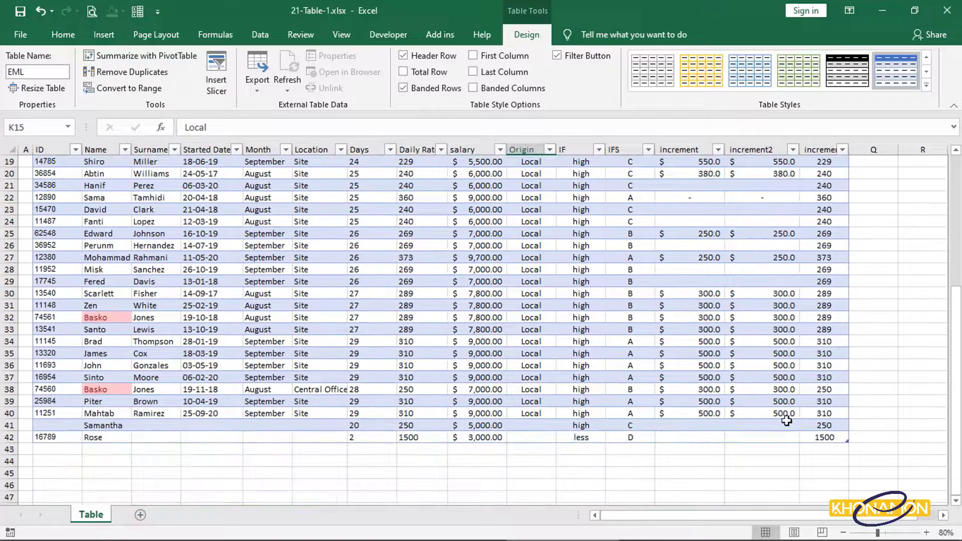
click(421, 73)
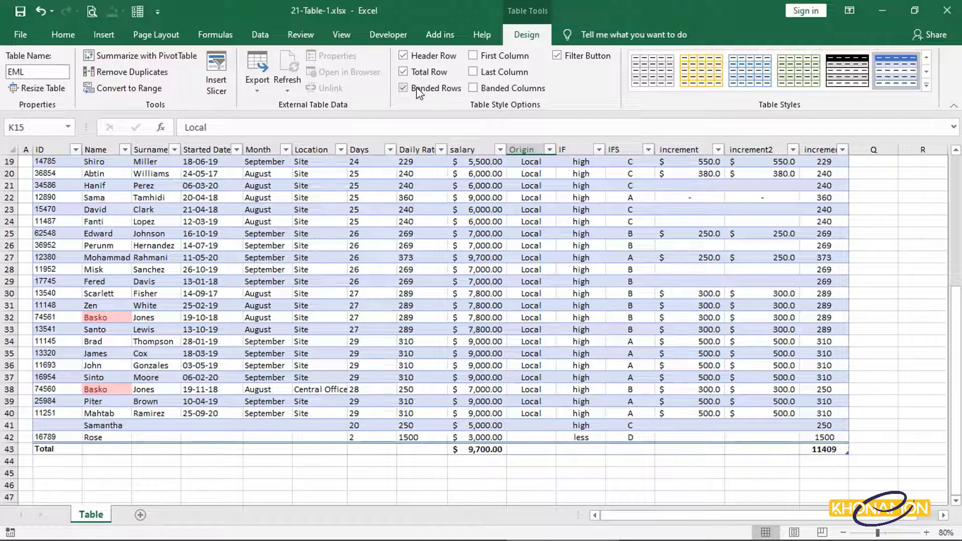
click(417, 87)
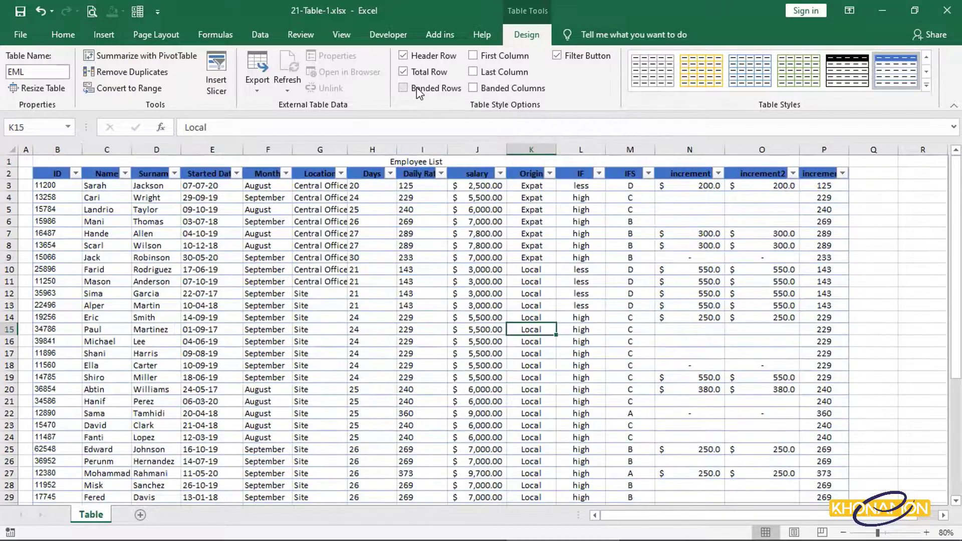
click(417, 88)
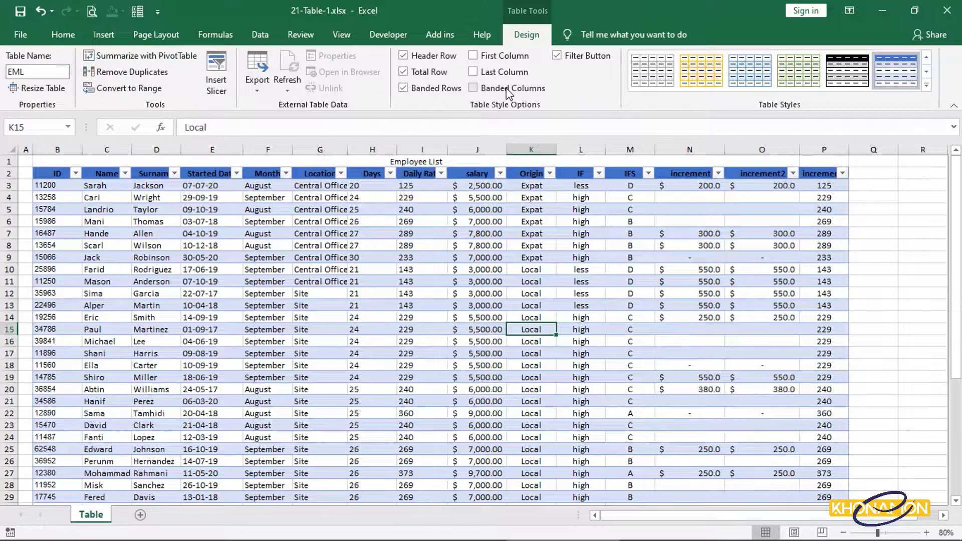
Try the special formatting for the table's first column and last column, switching each off again
click(505, 57)
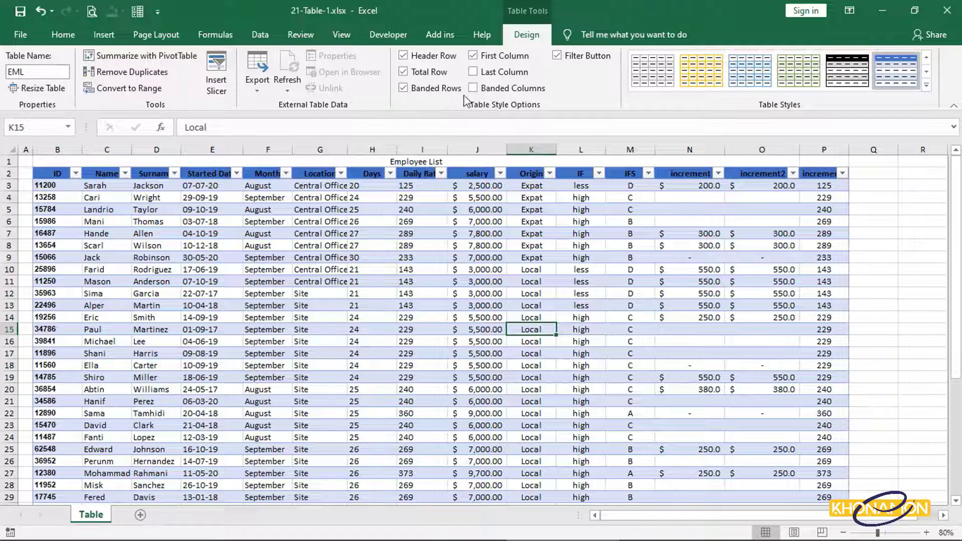
click(496, 57)
click(495, 74)
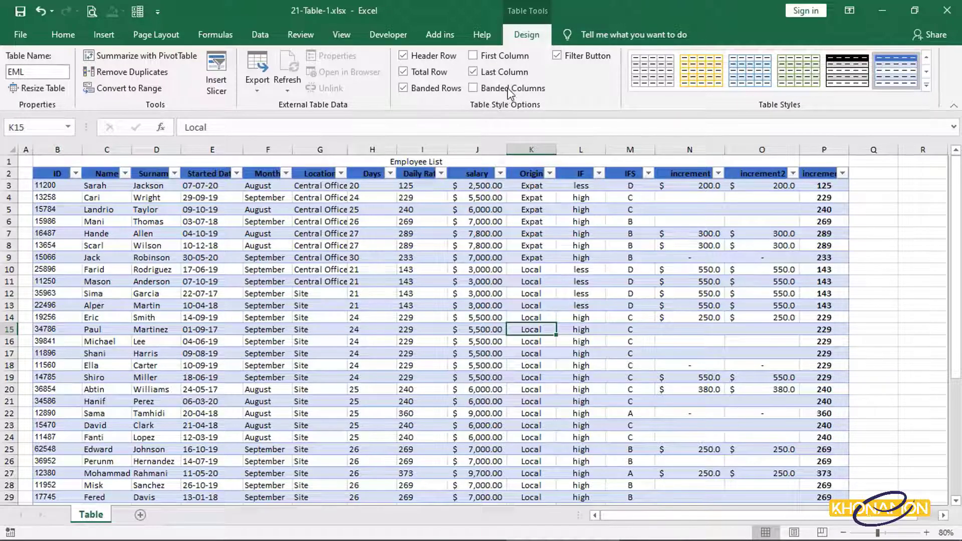
click(498, 74)
Turn banded columns on and off again, and hide and restore the filter buttons in the table header
click(507, 91)
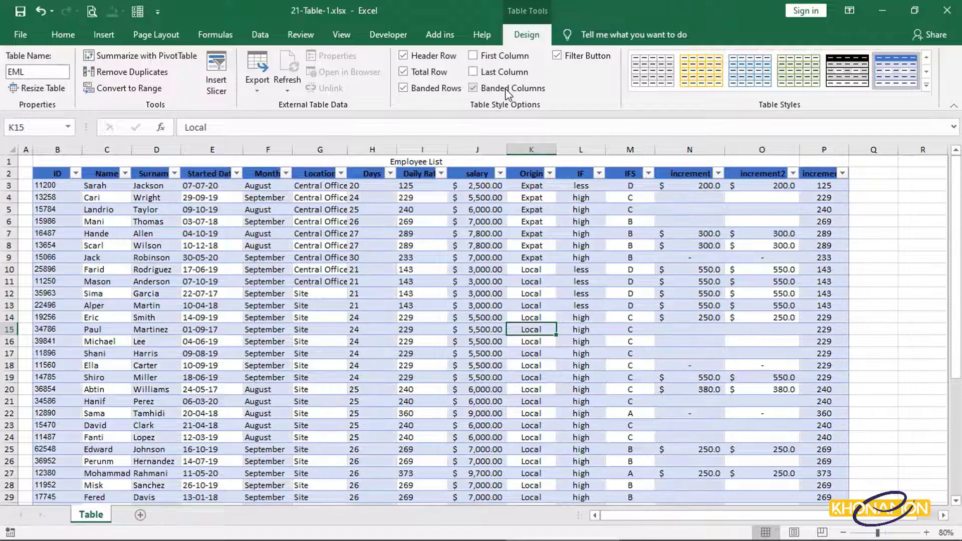
click(505, 88)
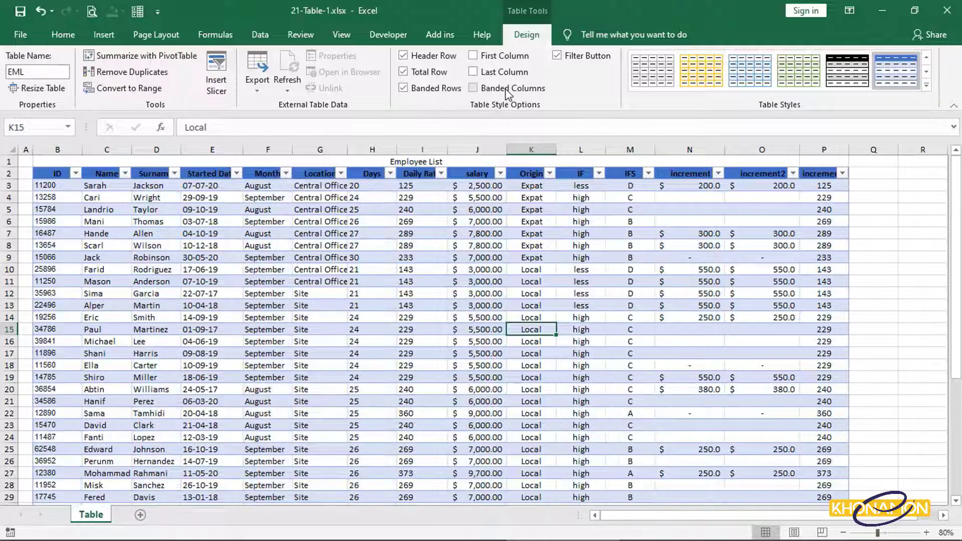
click(570, 55)
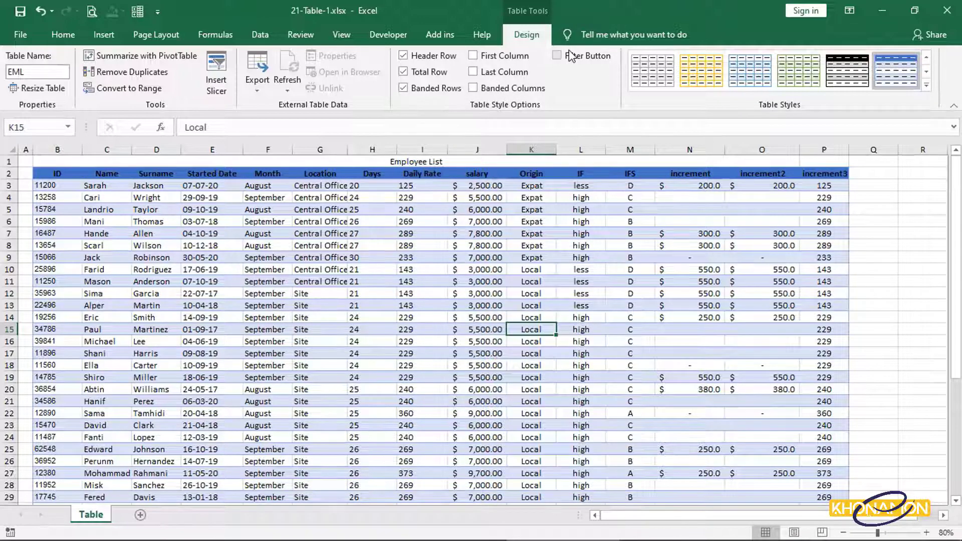
click(570, 55)
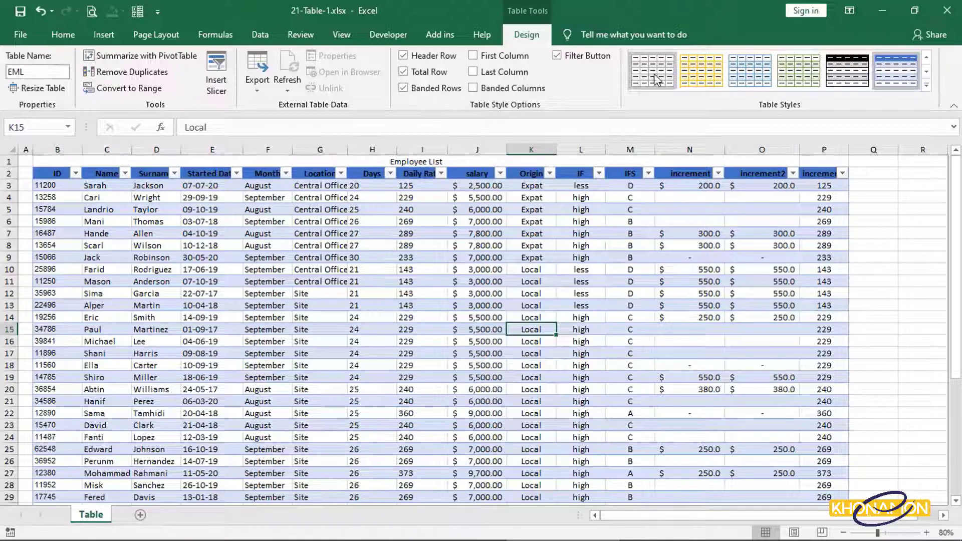
Try the yellow, light blue, black and dark blue table styles, and apply the green banded style to the table
click(693, 78)
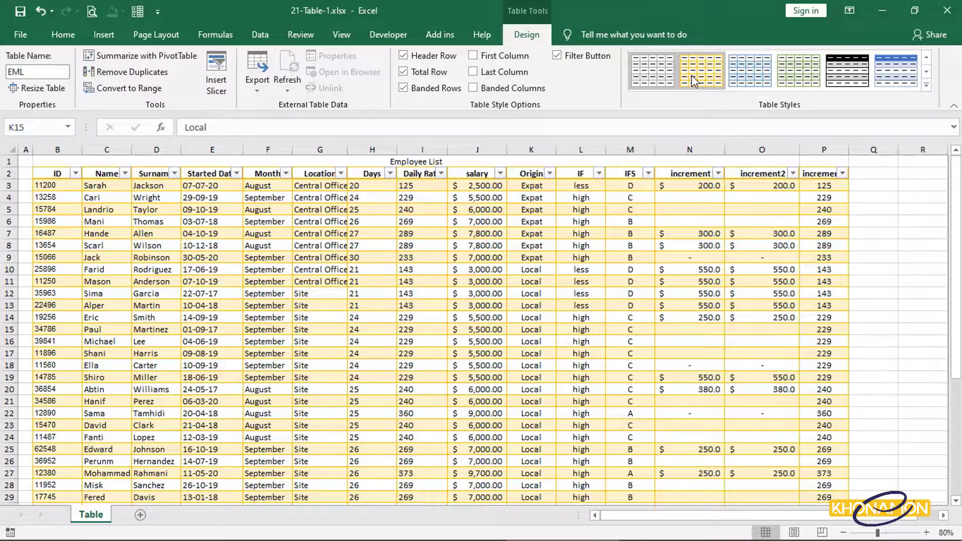
click(739, 76)
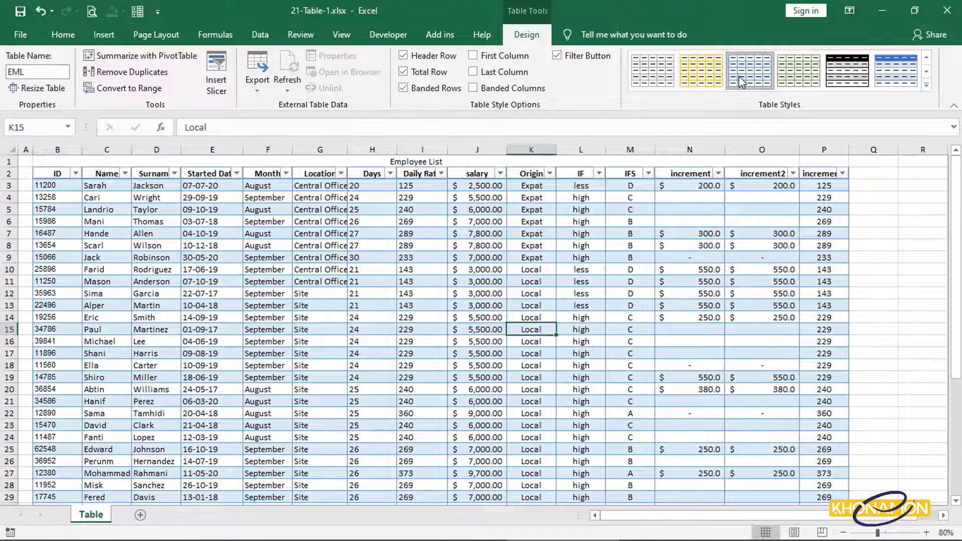
click(847, 77)
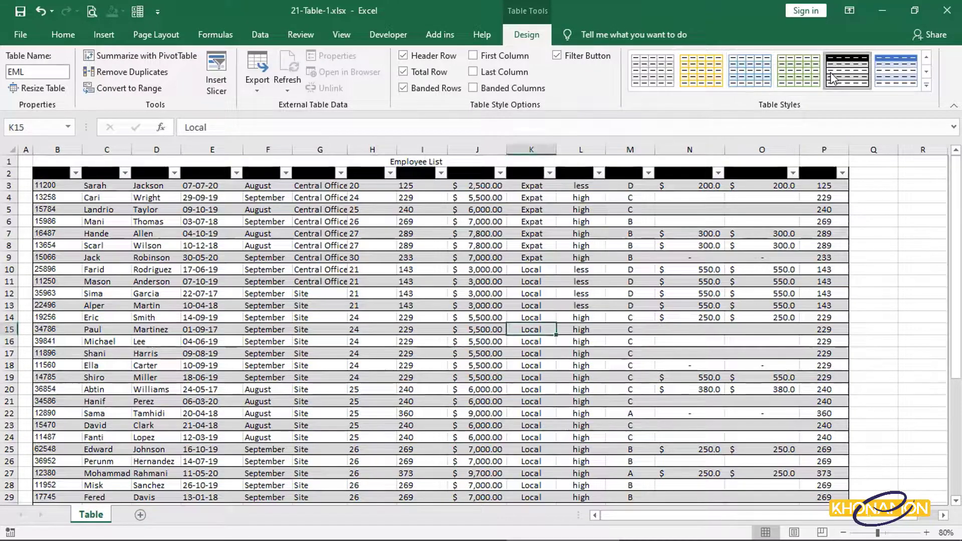
click(894, 81)
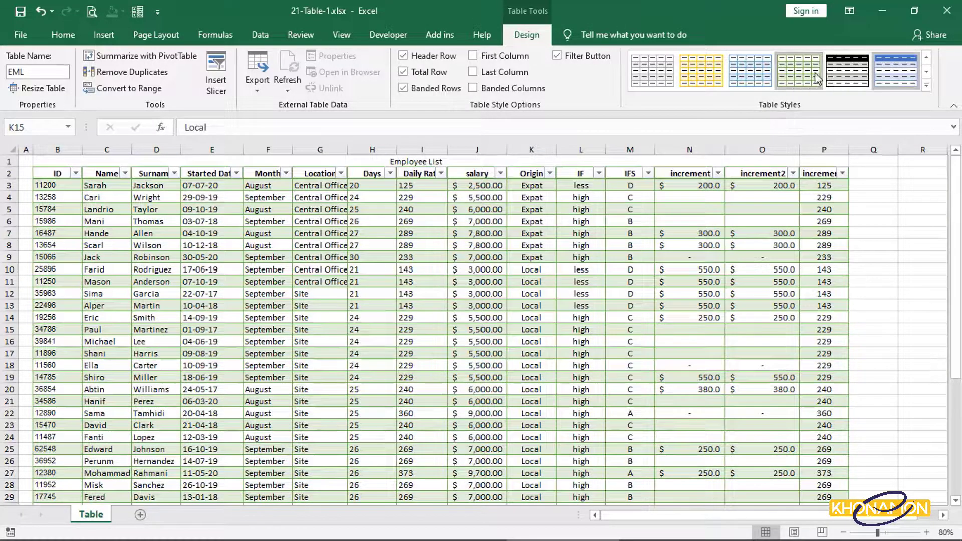
click(817, 78)
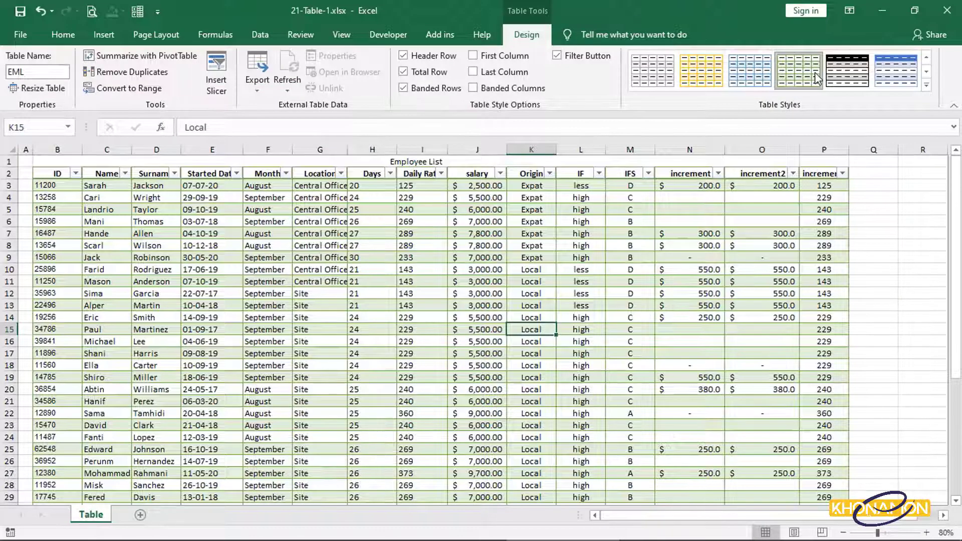
Convert the employee table to a normal range and select cell J14 in the salary column
click(143, 90)
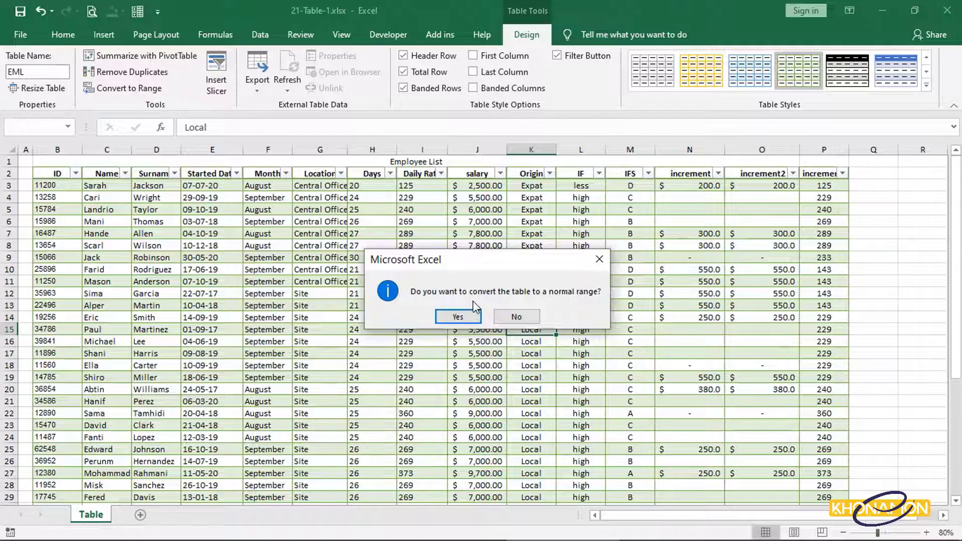
click(476, 318)
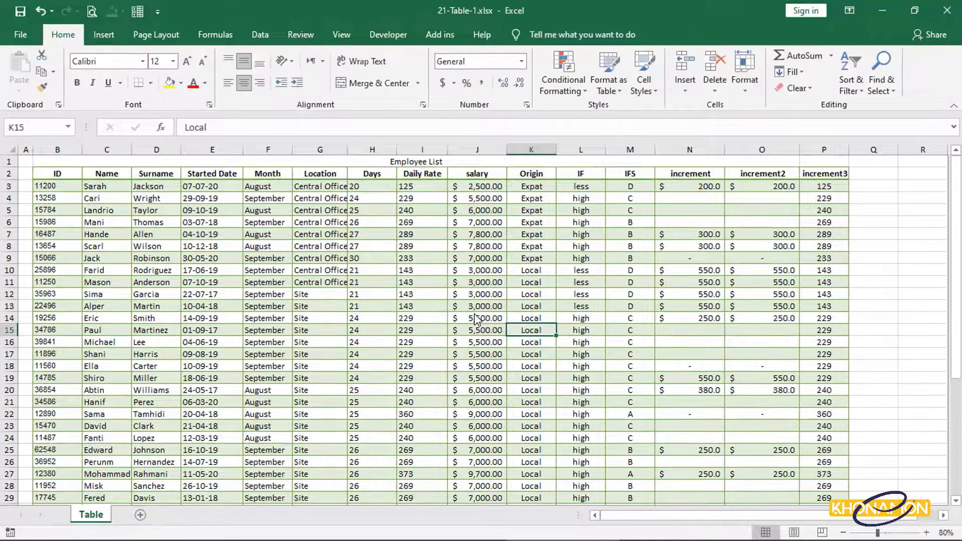
click(476, 318)
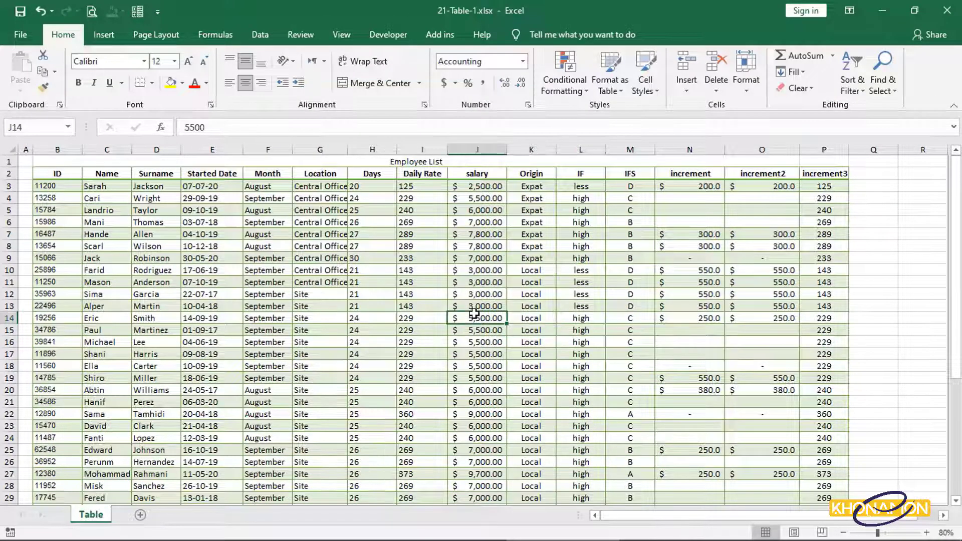